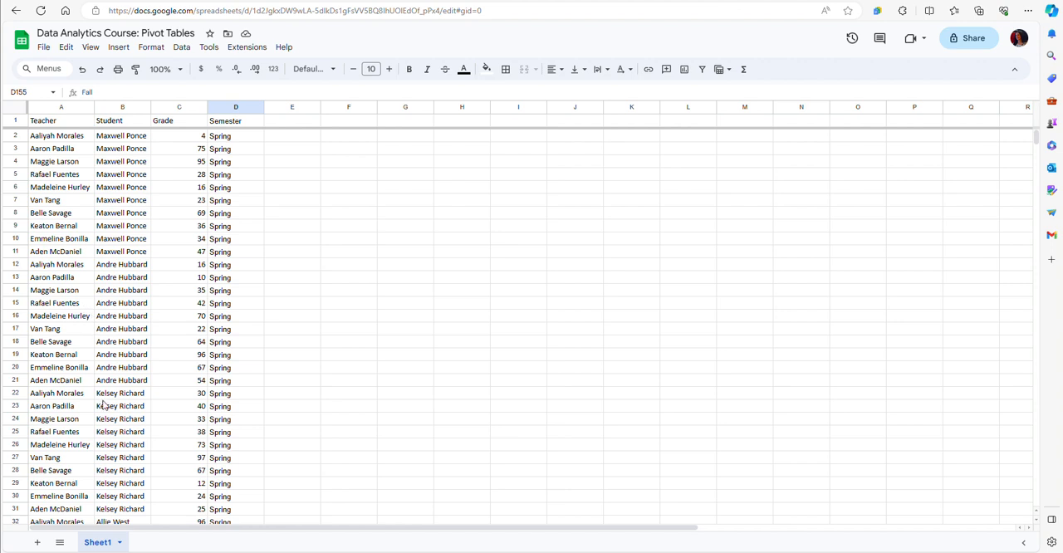
Look through the Teacher, Student, Grade and Semester records in Sheet1 from the first row to the last
scroll(103, 406, down, 3)
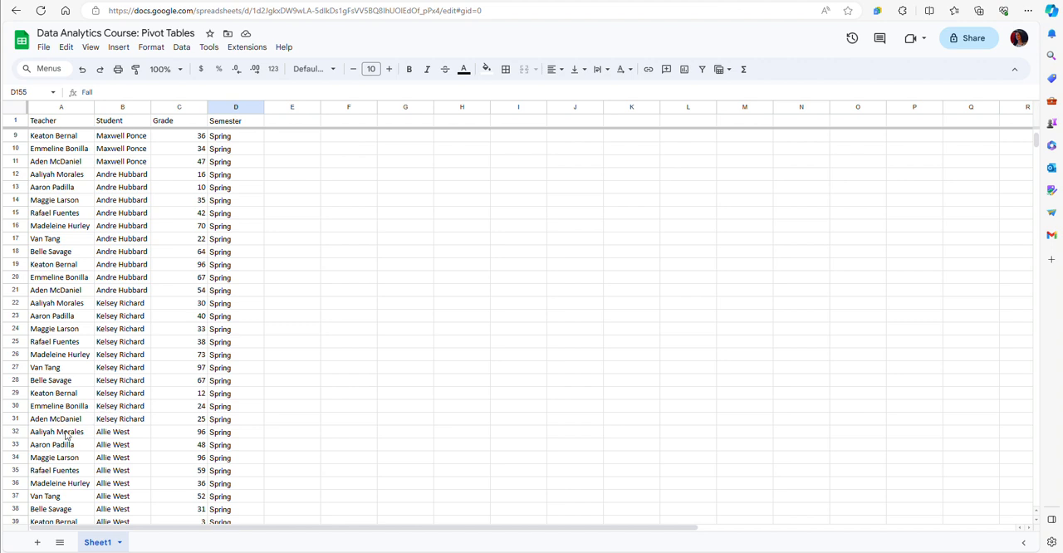
scroll(67, 438, down, 1)
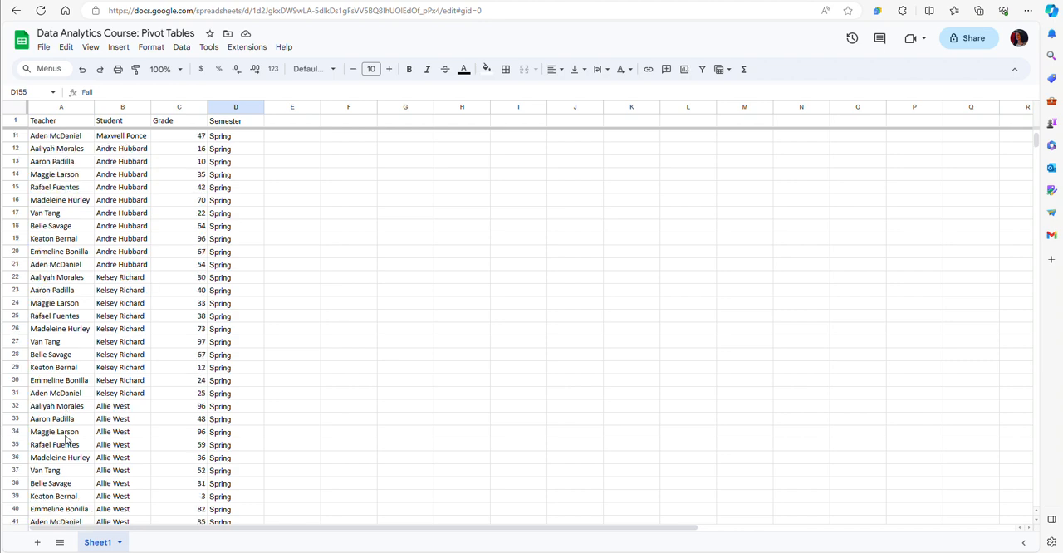
scroll(70, 437, down, 1)
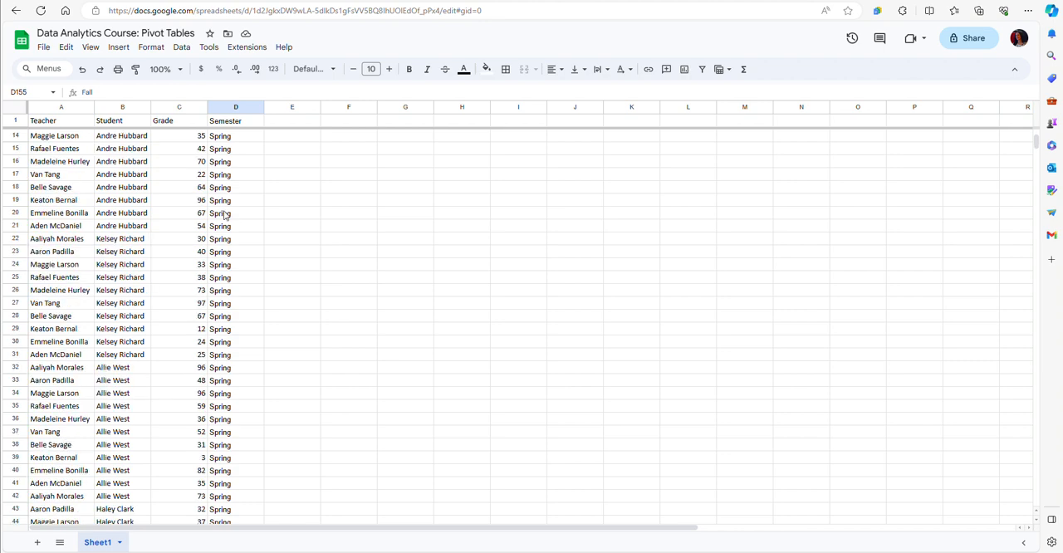
scroll(246, 365, down, 13)
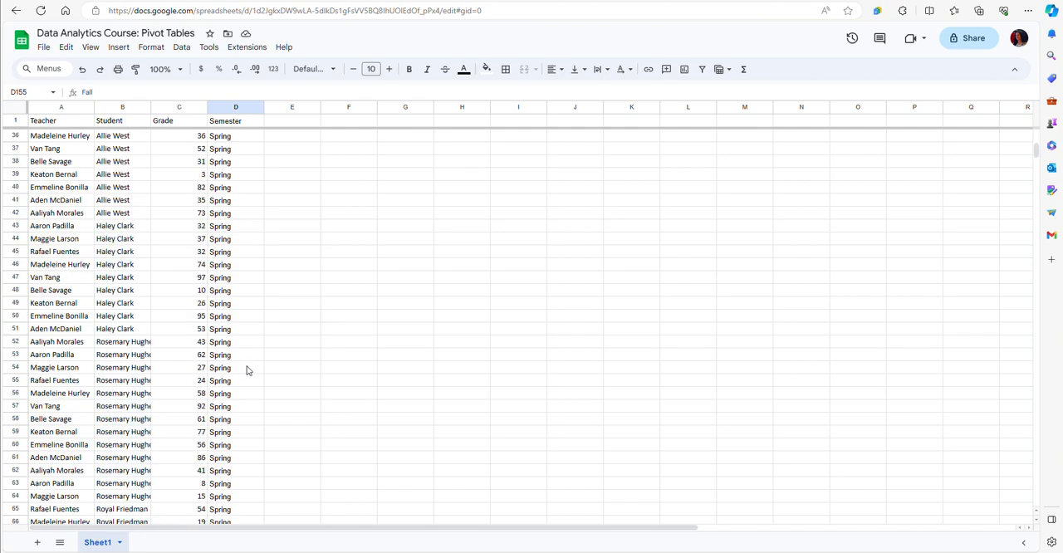
scroll(246, 371, down, 17)
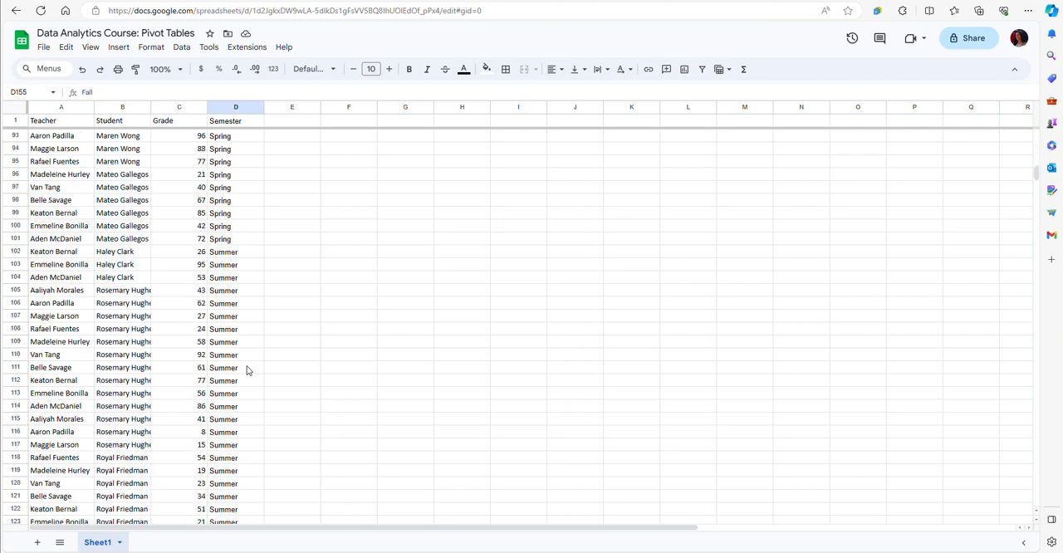
scroll(247, 371, down, 20)
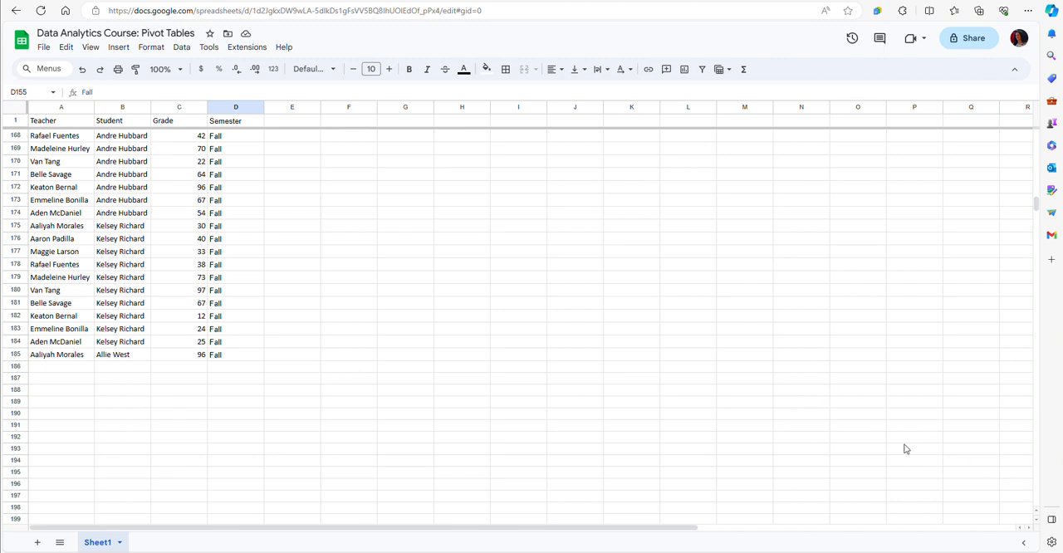
scroll(906, 448, up, 3)
drag(1036, 200, 1037, 138)
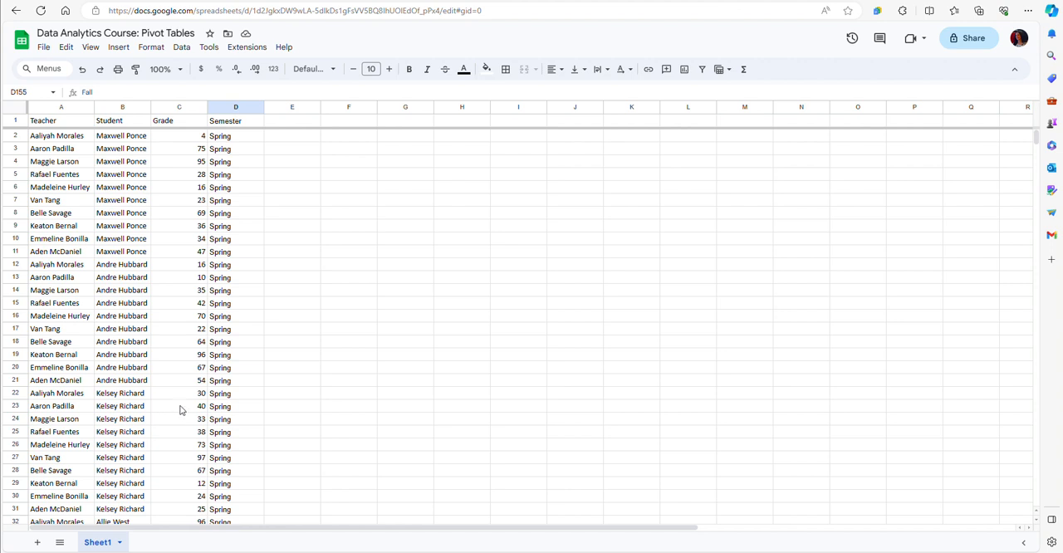
Create a pivot table on a new sheet using the data range Sheet1!A1:D1000
click(119, 48)
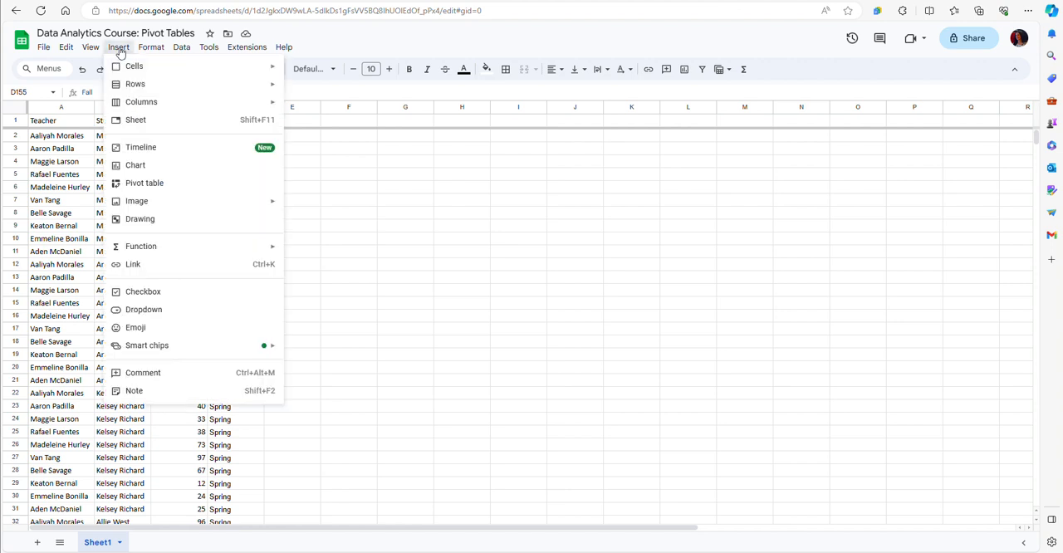
click(144, 184)
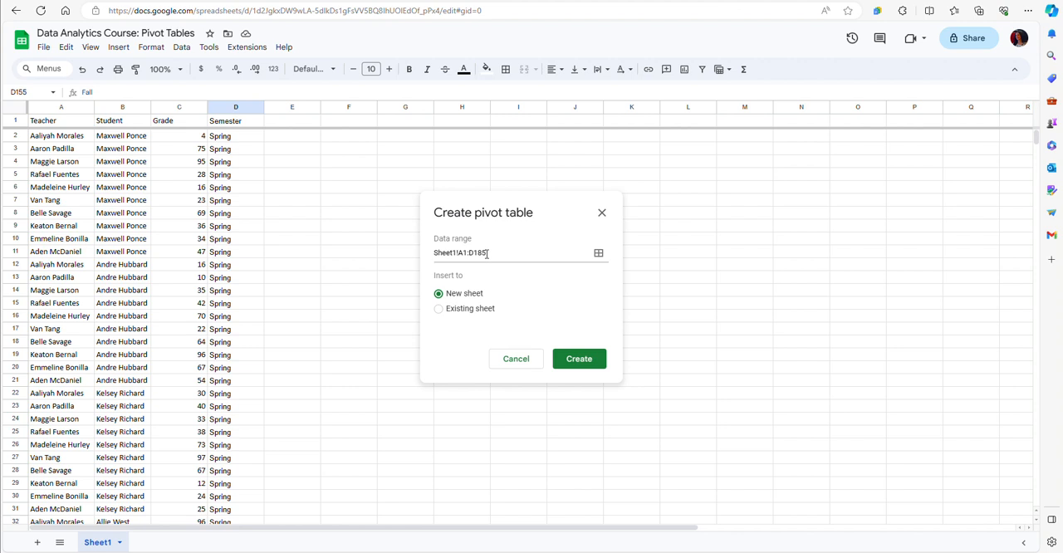
click(487, 253)
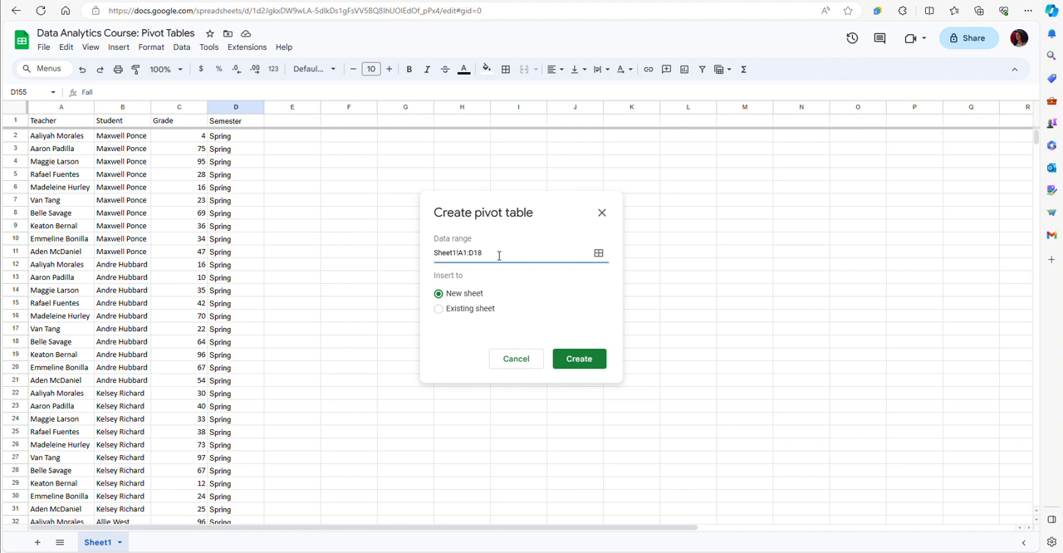
key(BackSpace)
text(000)
click(576, 361)
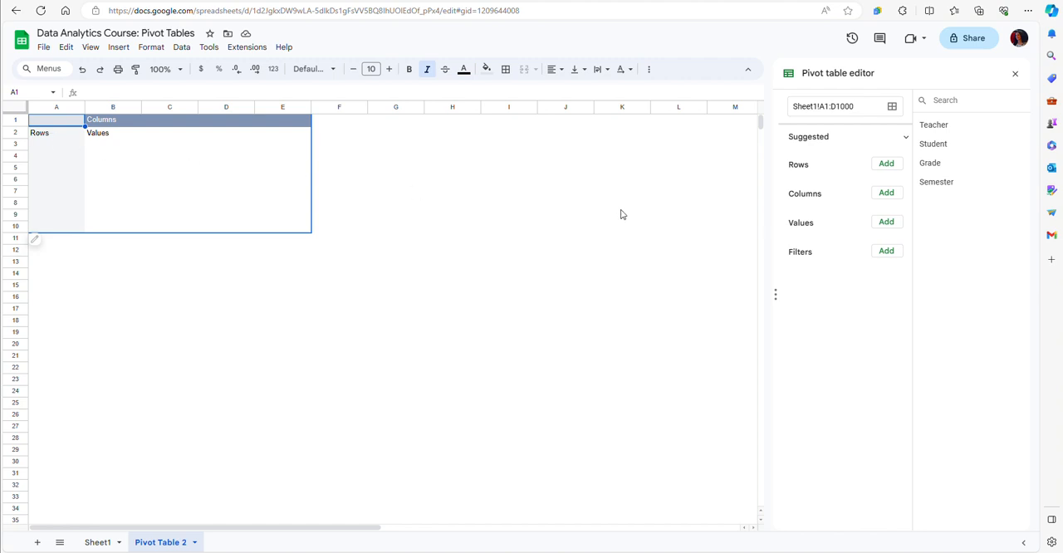
Add Teacher as the pivot table's row field and filter Teacher to exclude blanks
click(887, 166)
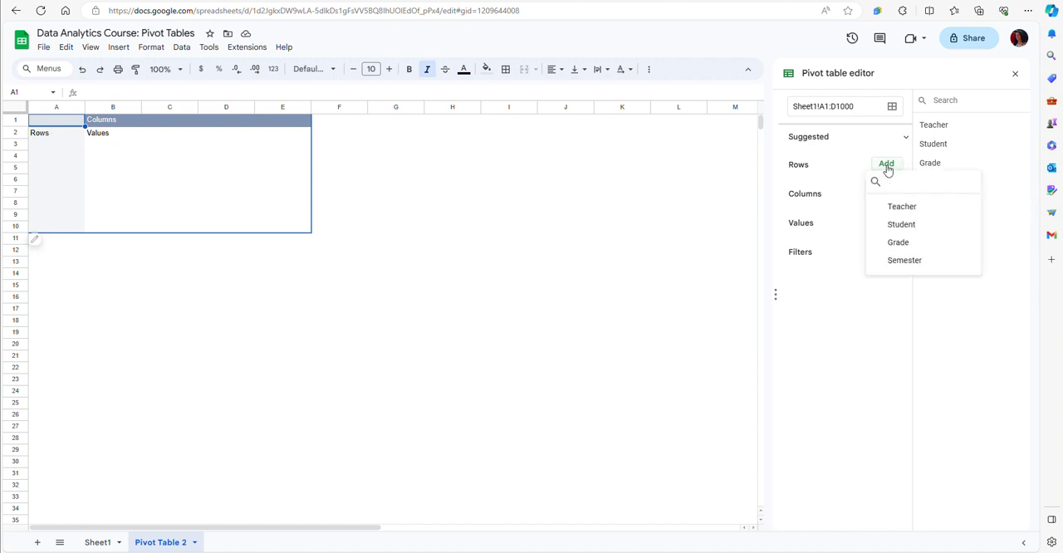
click(902, 208)
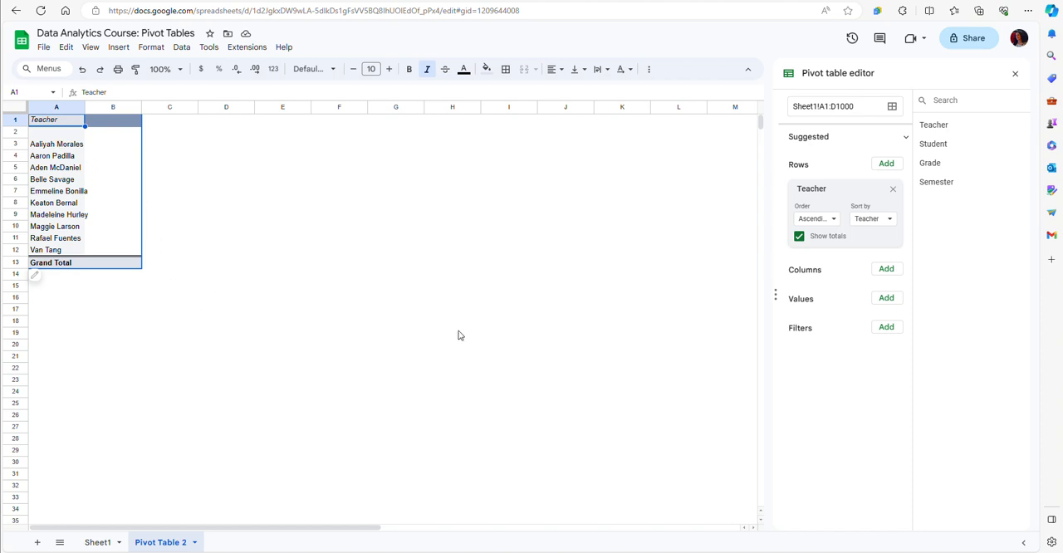
click(886, 329)
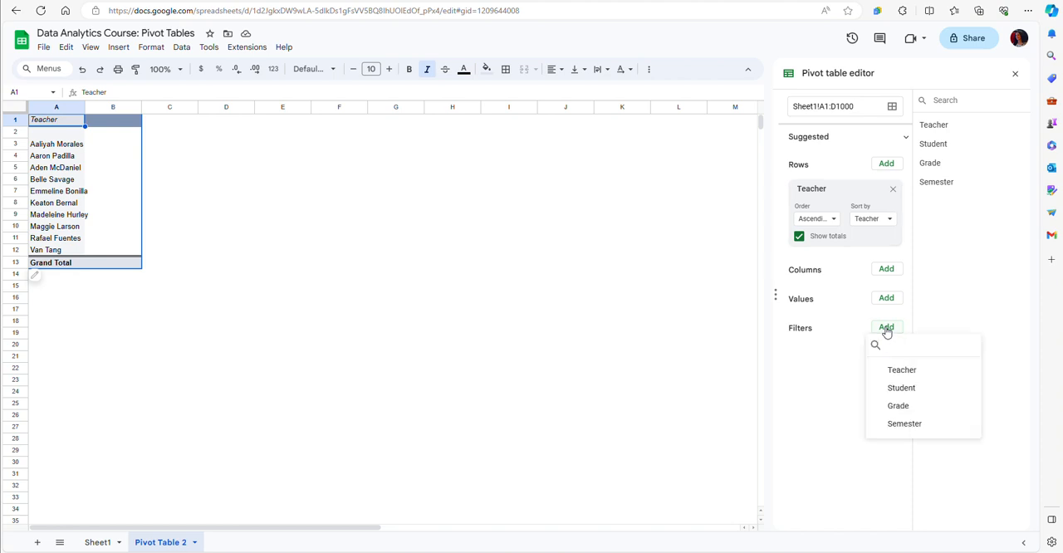
click(903, 369)
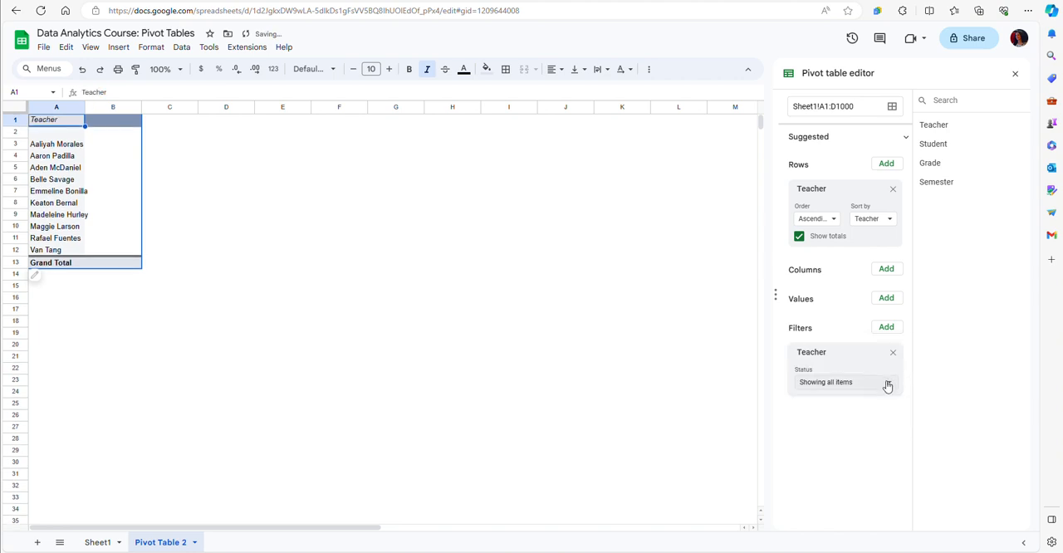
click(887, 383)
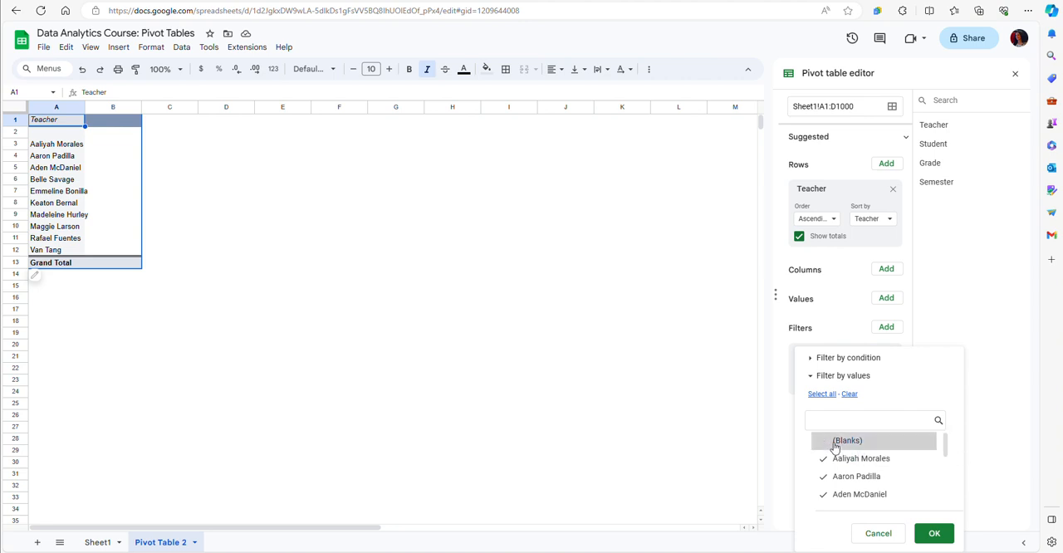
drag(946, 447, 946, 496)
click(939, 536)
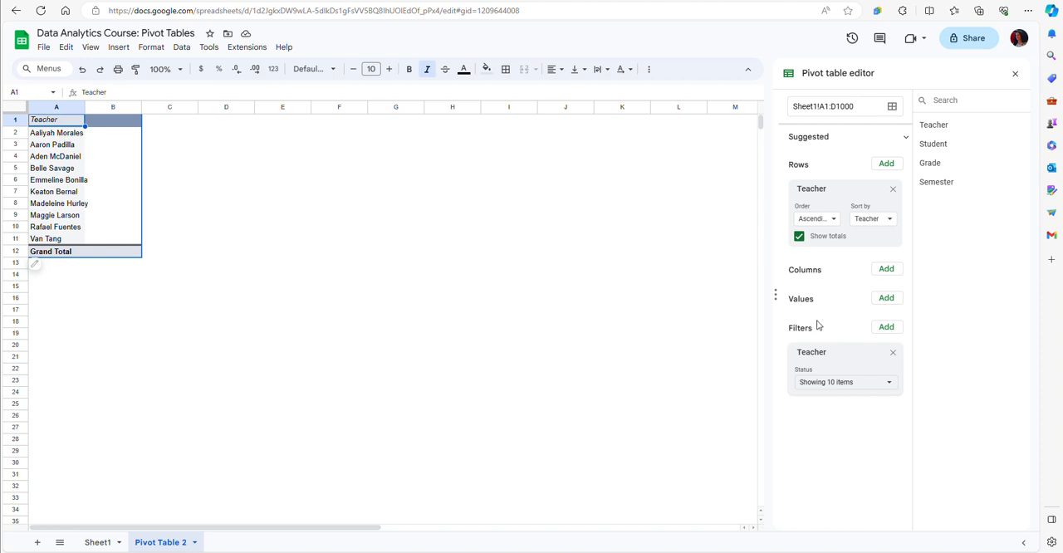
Add Grade as the pivot table's value field, summarized by AVERAGE
click(886, 299)
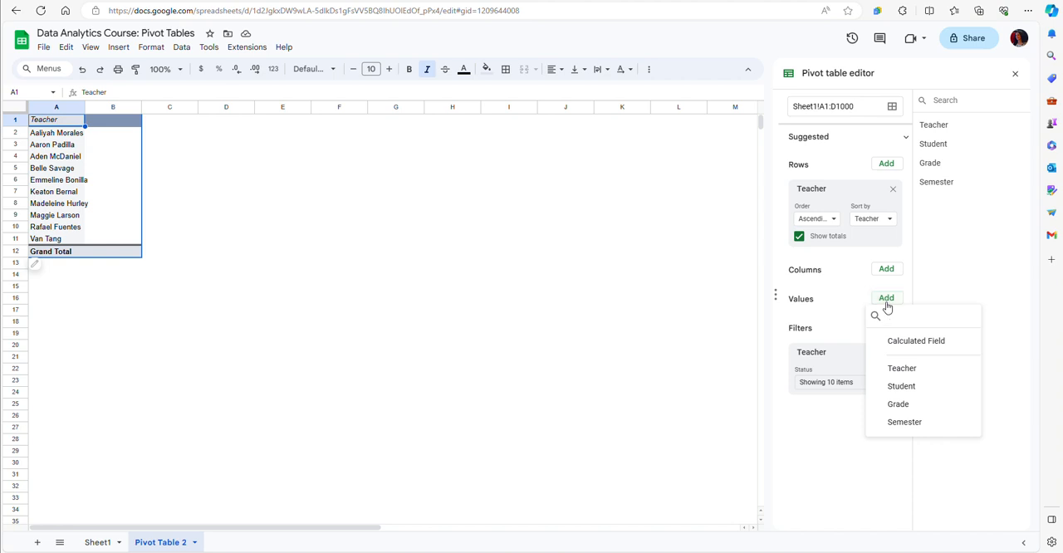
click(909, 406)
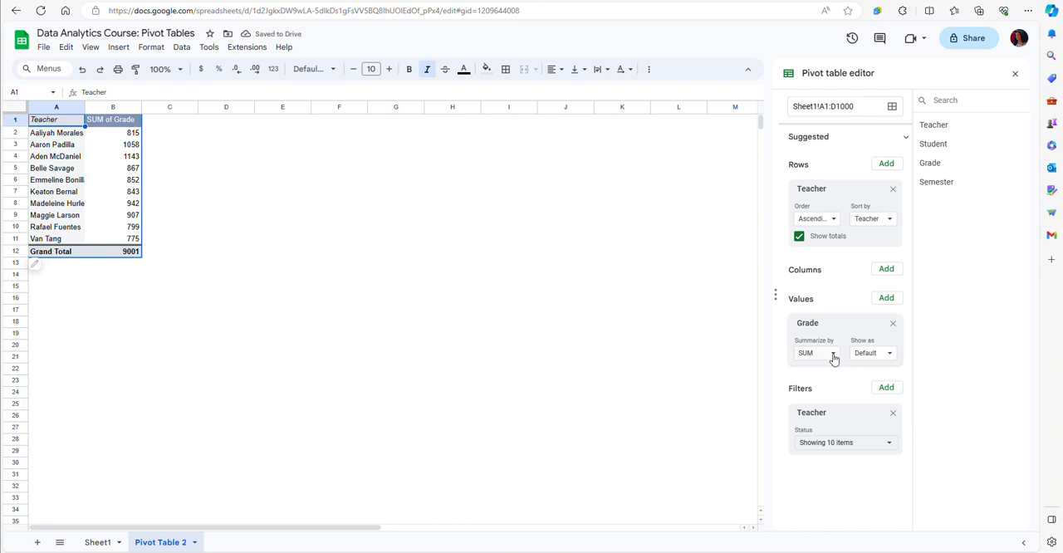
click(834, 356)
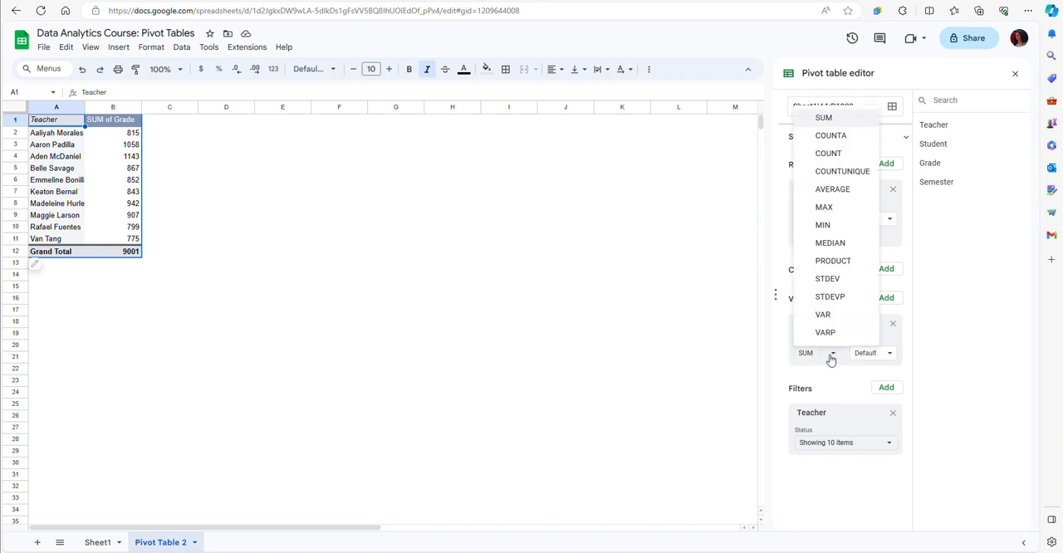
click(833, 188)
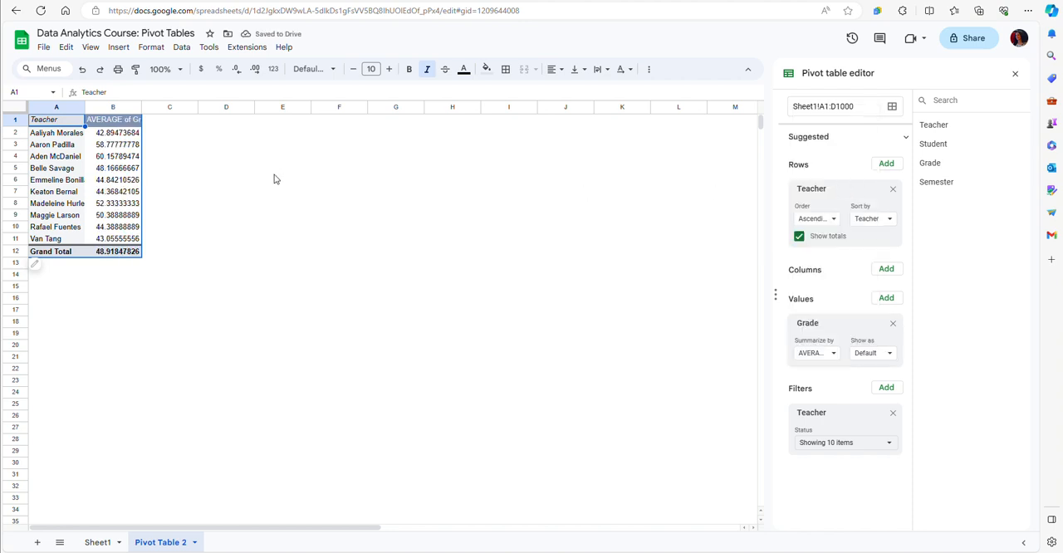
Format the average grades in column B to two decimal places
click(96, 108)
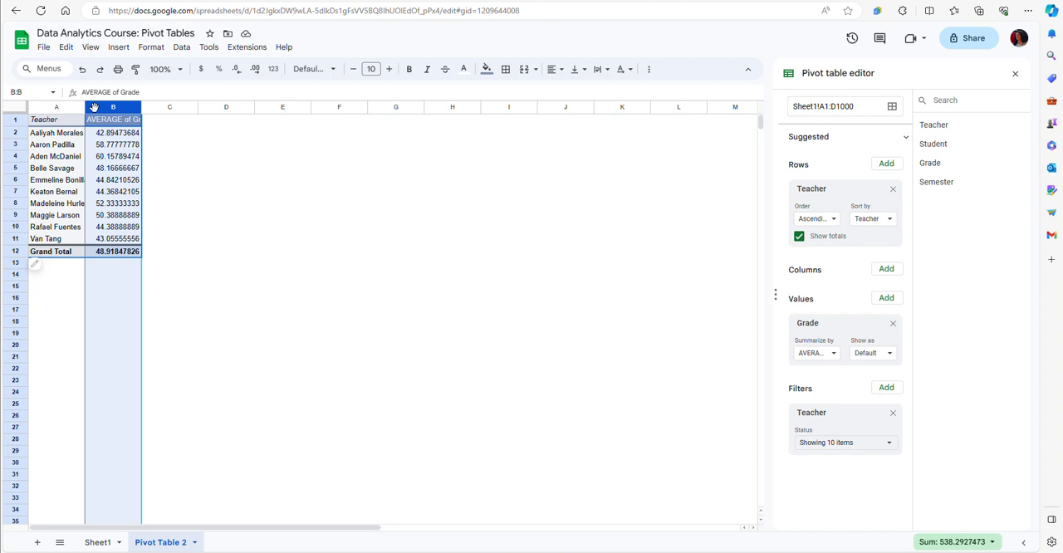
click(236, 71)
click(237, 71)
click(236, 71)
click(236, 70)
click(237, 70)
click(236, 71)
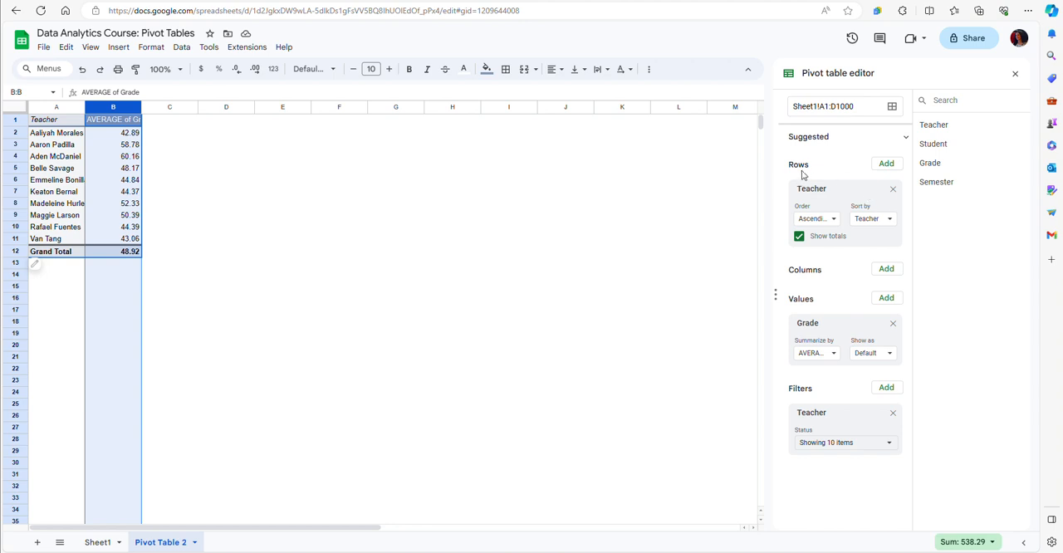
Add Student as a second row field beneath Teacher and review the averages grouped by teacher
click(886, 164)
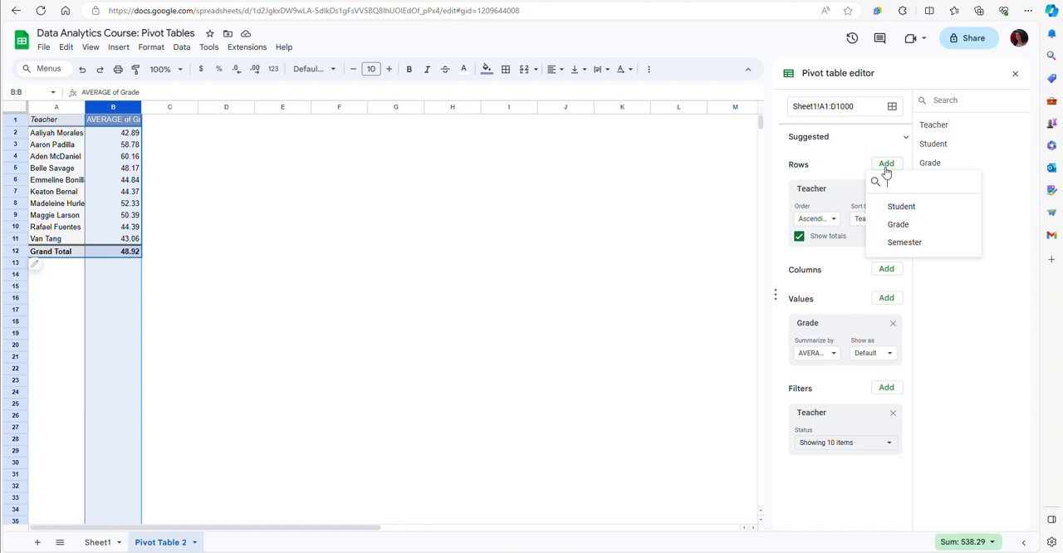
click(905, 209)
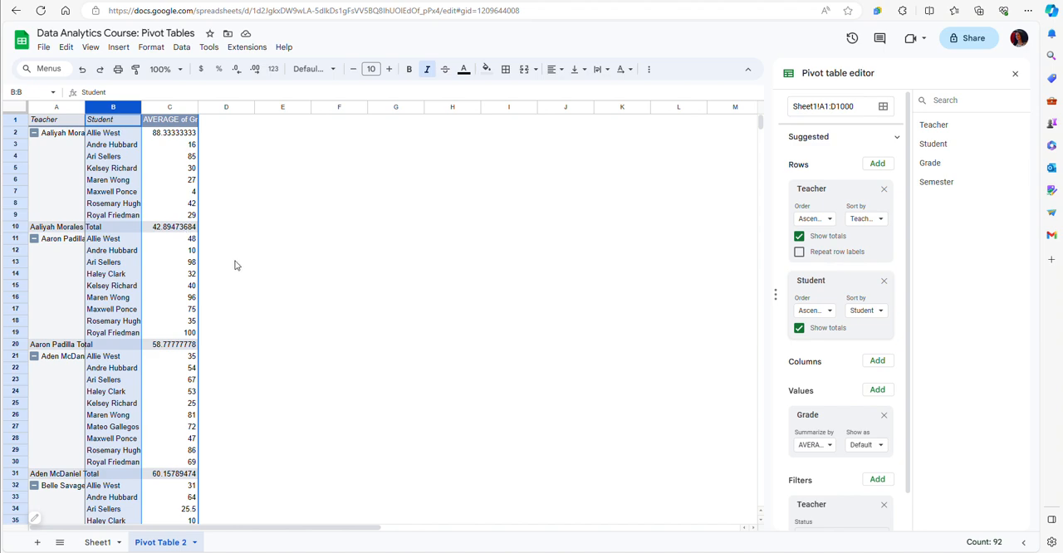
scroll(240, 282, down, 8)
scroll(246, 334, down, 6)
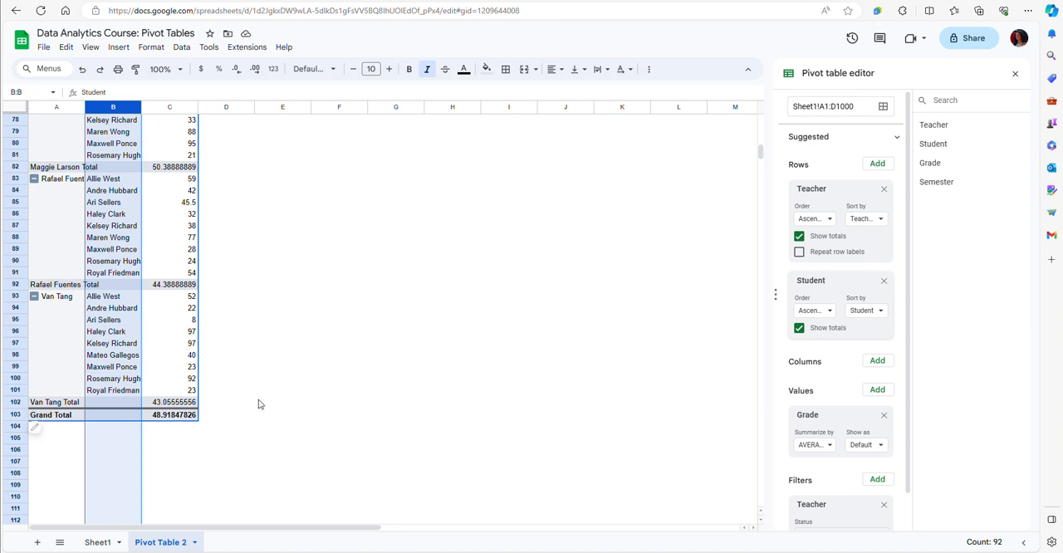
scroll(259, 404, up, 1)
scroll(259, 404, up, 8)
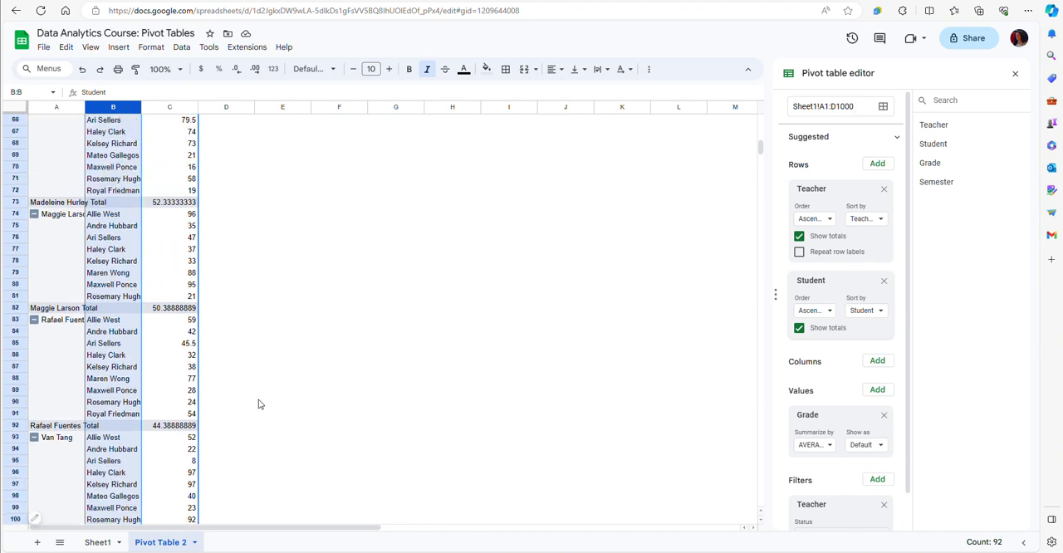
scroll(259, 404, up, 15)
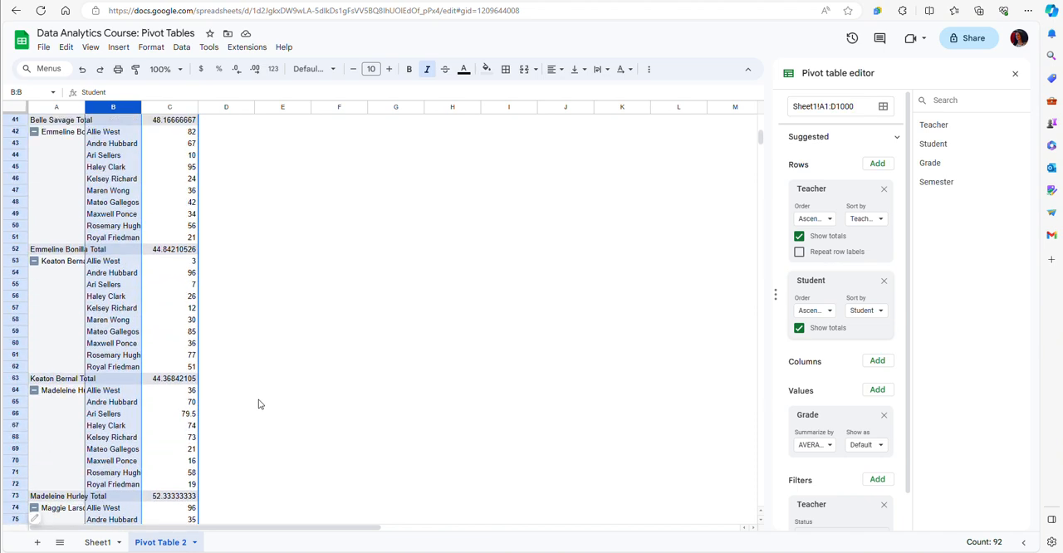
scroll(258, 404, up, 14)
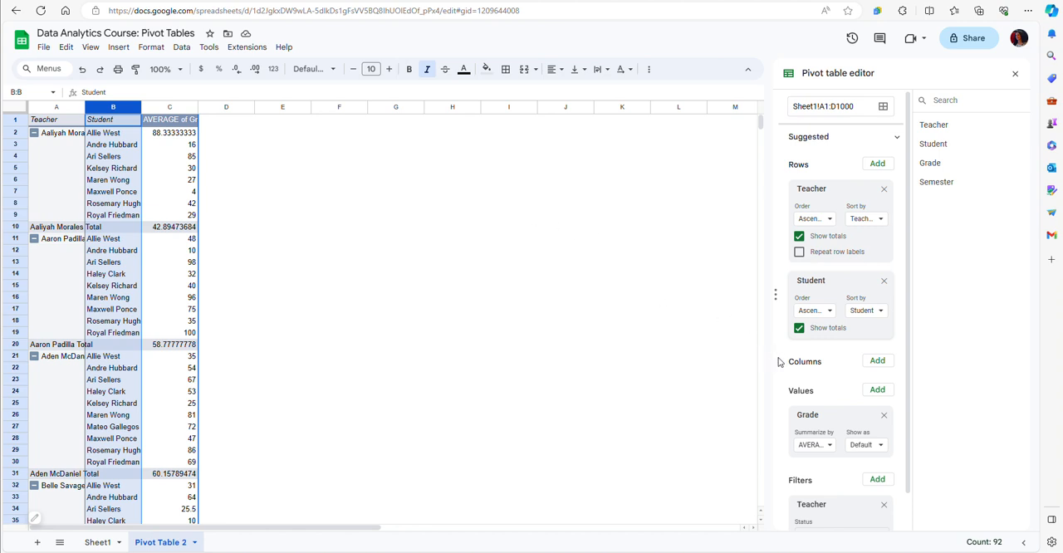
Add Semester as the pivot table's column field and display the averages in columns C to F as whole numbers
click(879, 362)
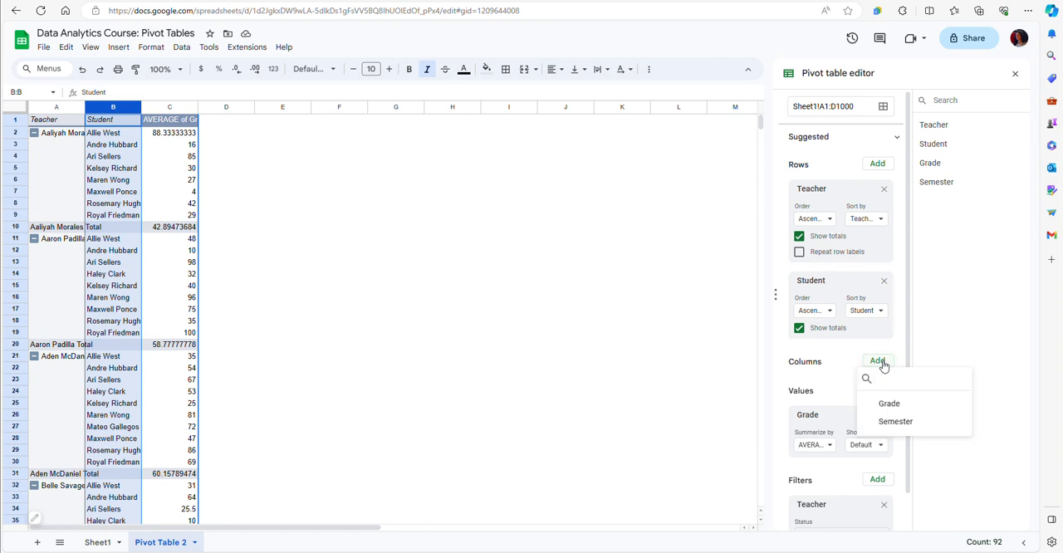
click(902, 424)
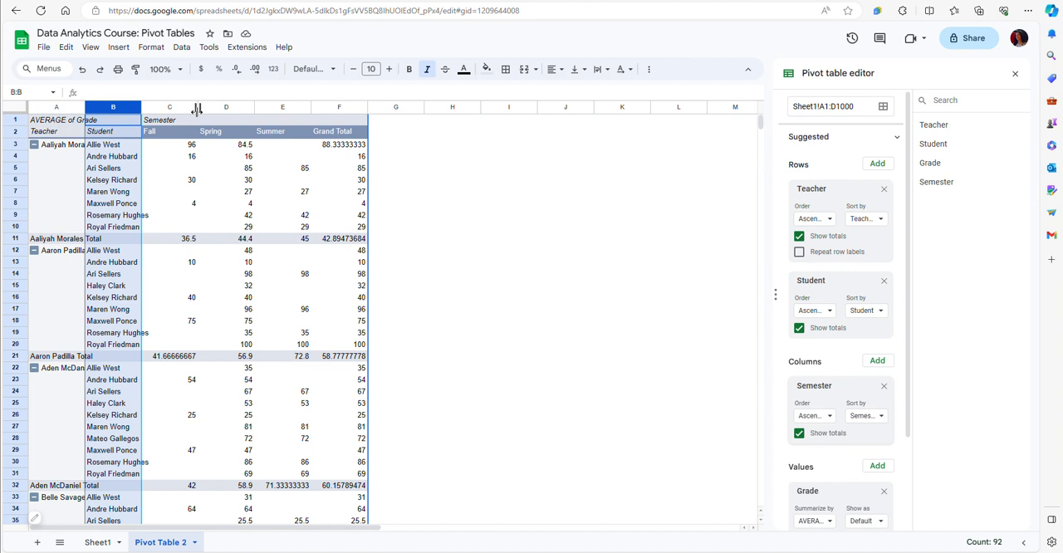
drag(184, 109, 332, 122)
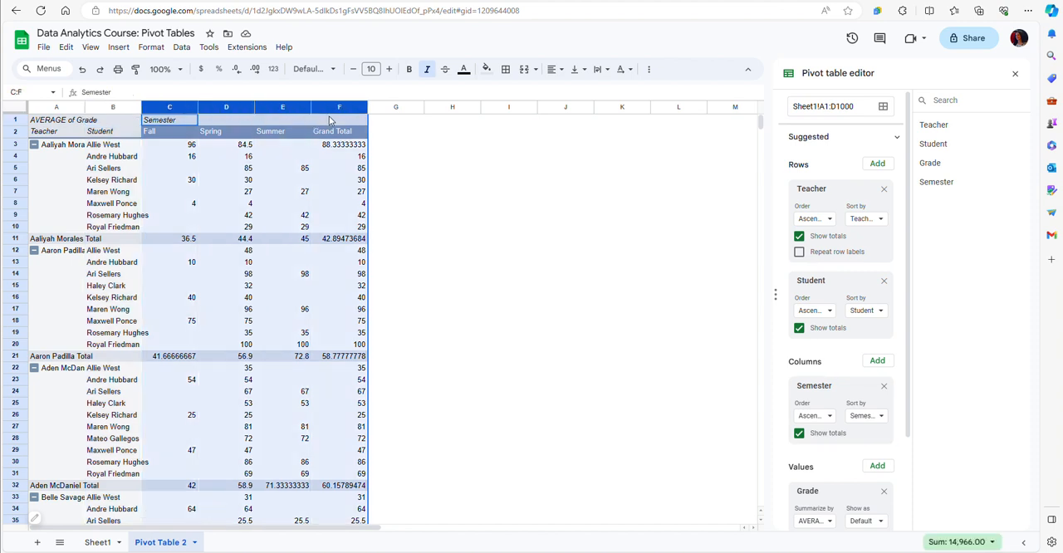
click(236, 69)
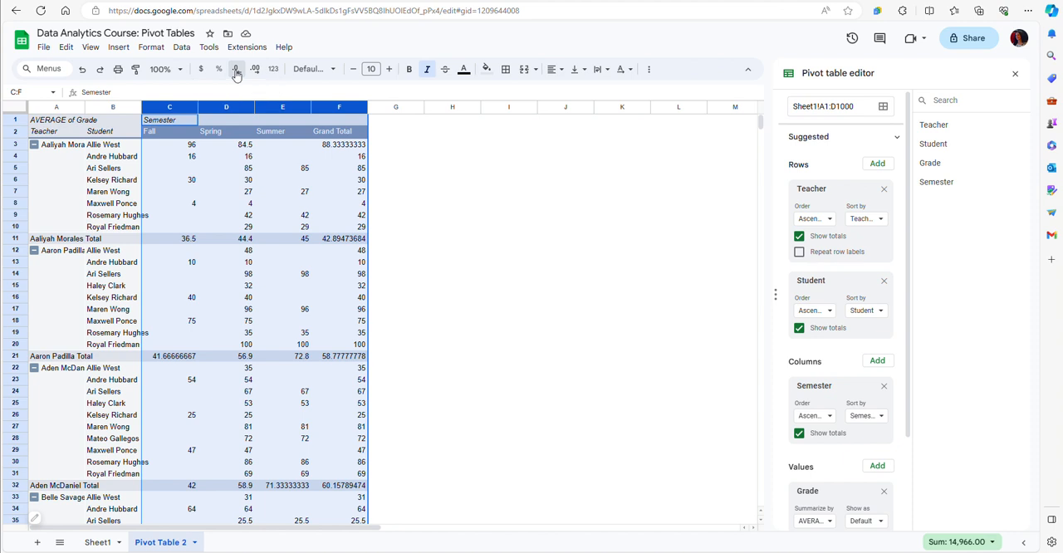
click(405, 382)
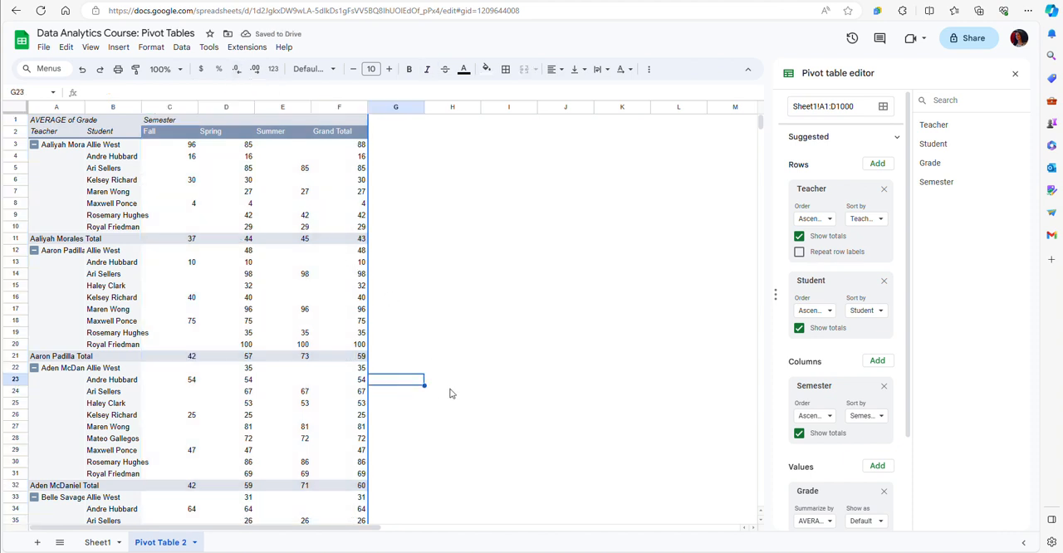
scroll(449, 393, down, 5)
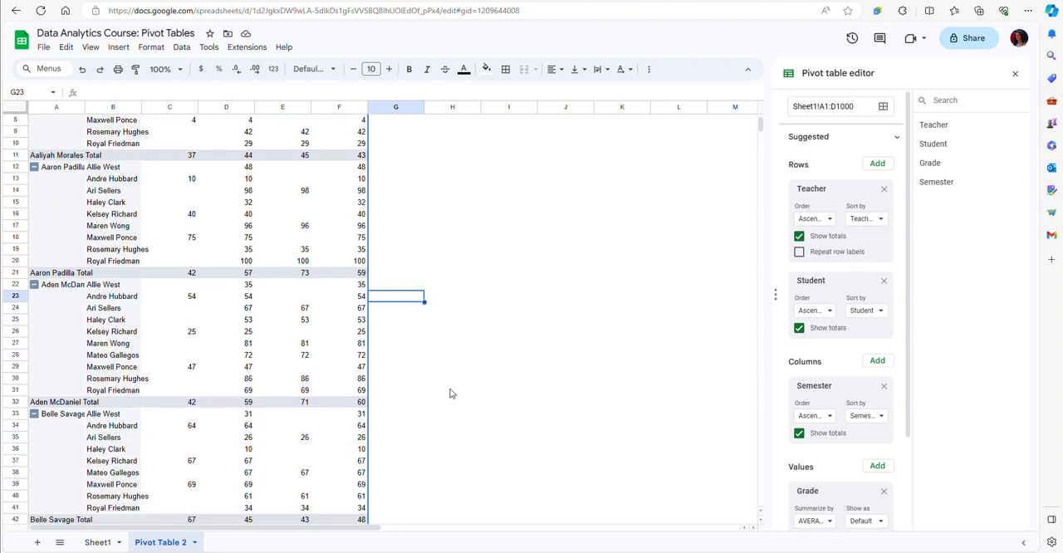
Examine the semester averages for every teacher and student down the whole pivot table
scroll(450, 392, down, 9)
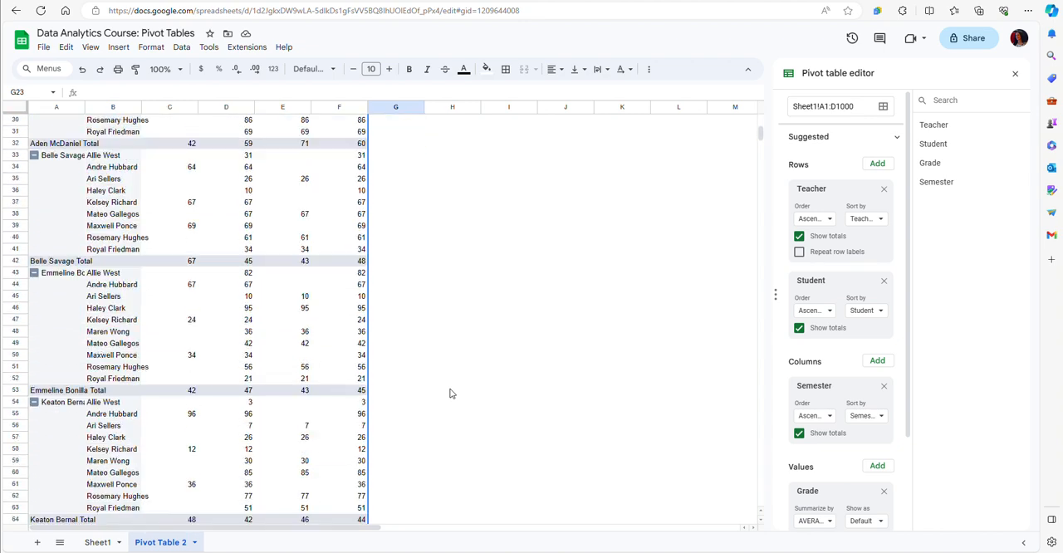
scroll(449, 392, down, 6)
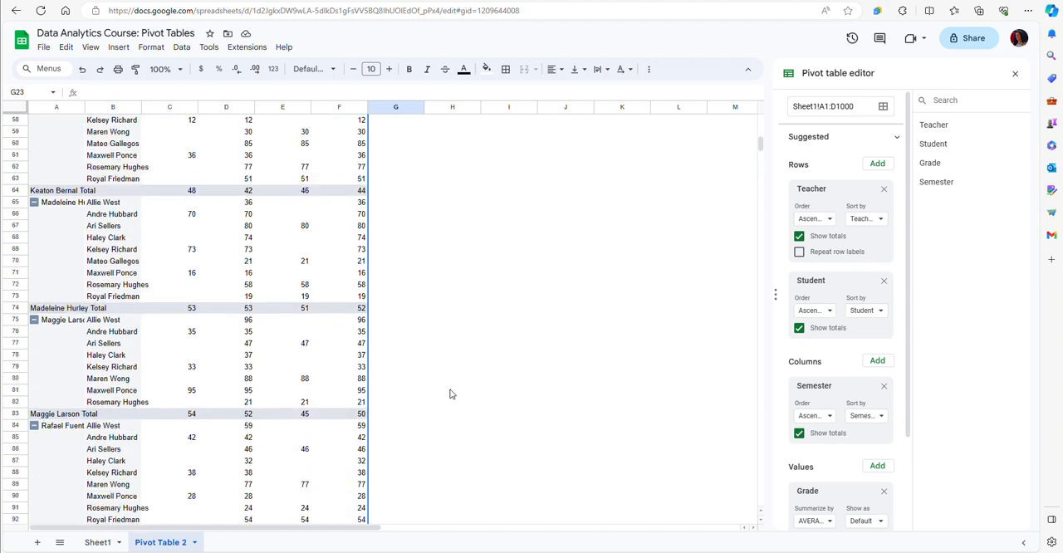
scroll(450, 393, down, 1)
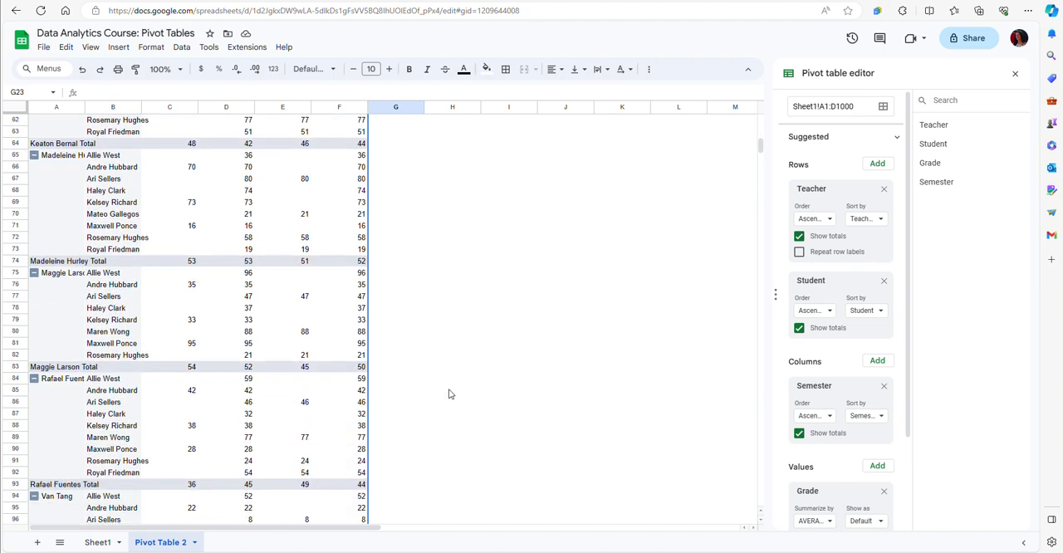
scroll(449, 394, down, 5)
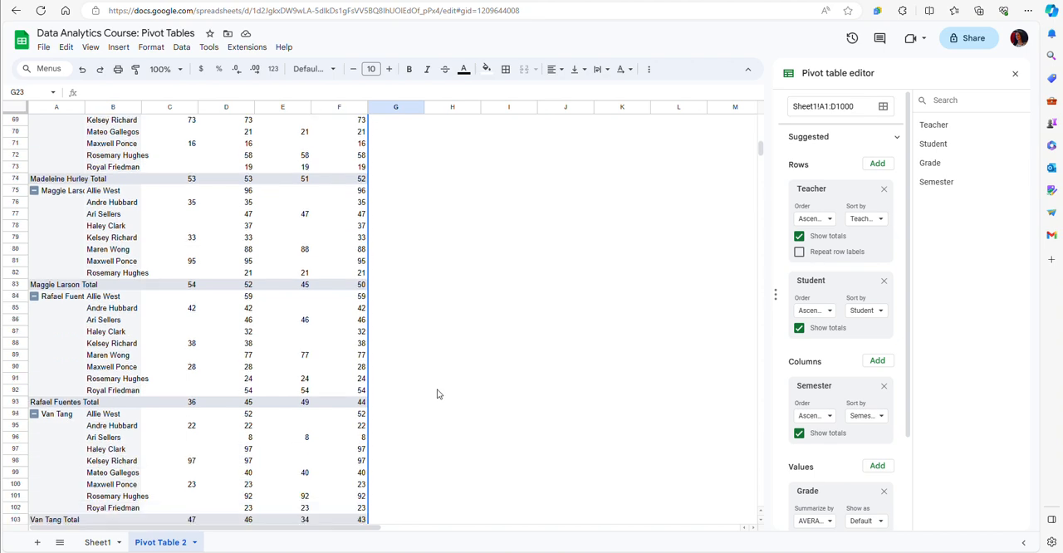
scroll(439, 393, up, 1)
scroll(439, 393, up, 20)
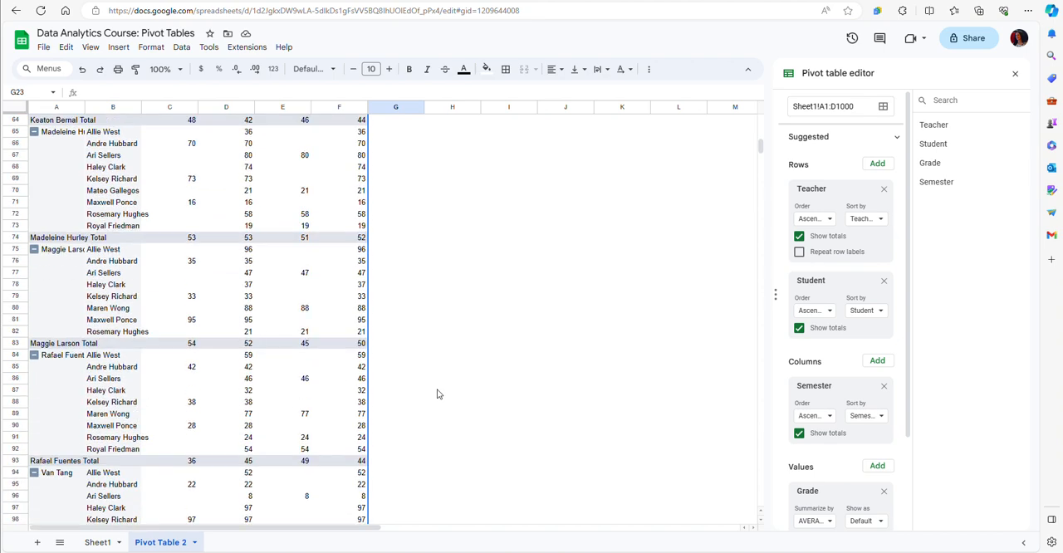
scroll(438, 394, up, 5)
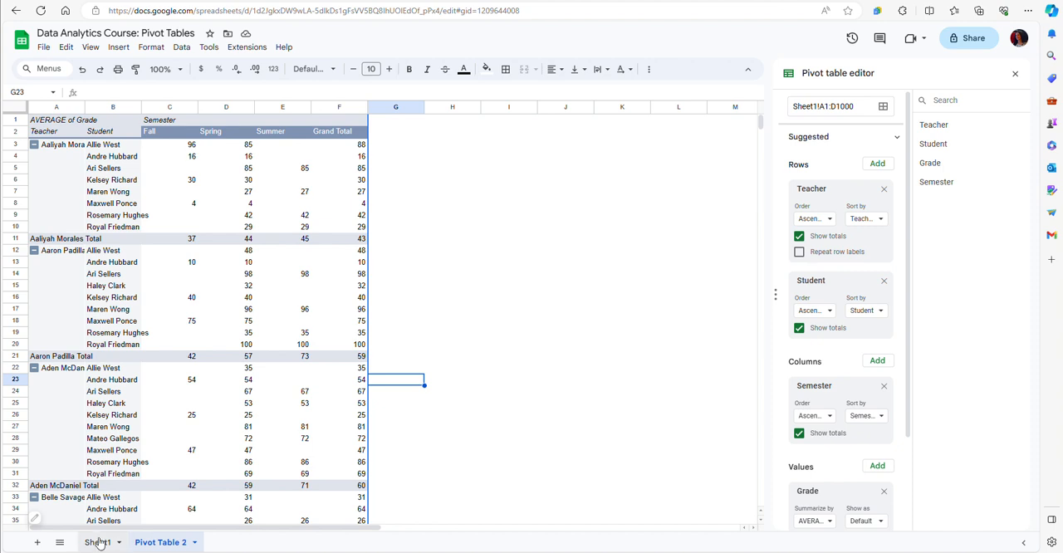
Show the source records behind the Fall average in C4 on a detail sheet, and delete that sheet
double_click(191, 162)
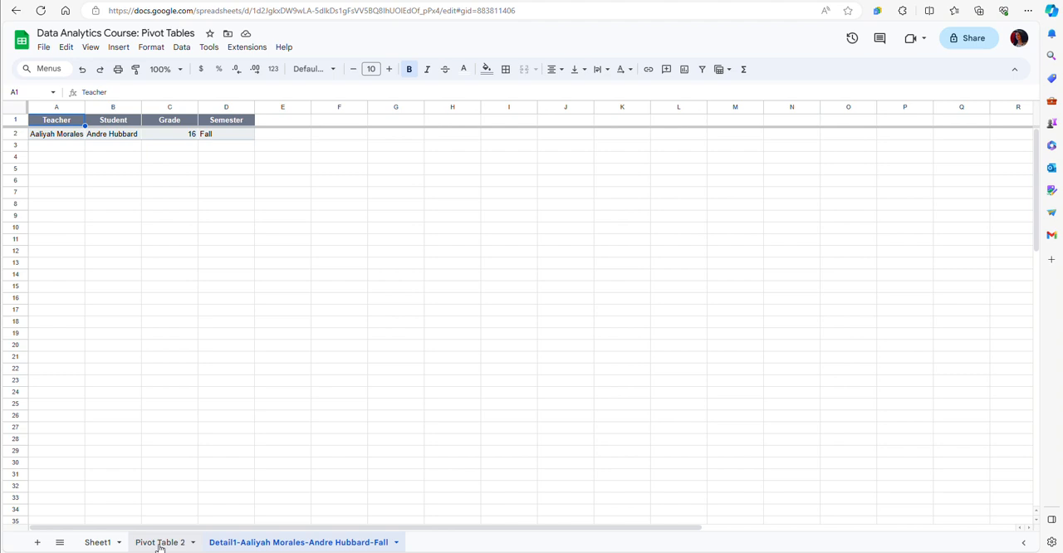
right_click(291, 546)
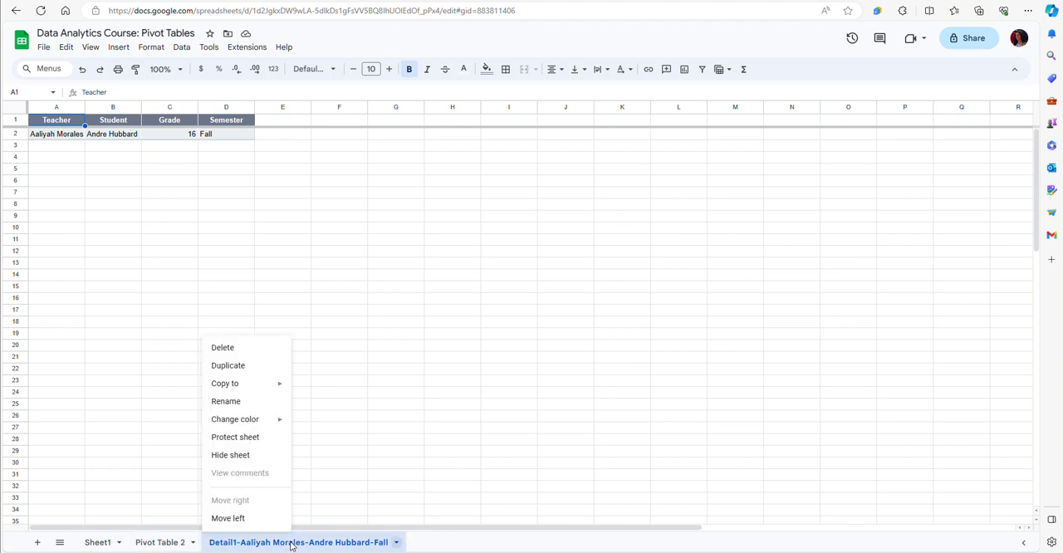
click(233, 353)
click(648, 311)
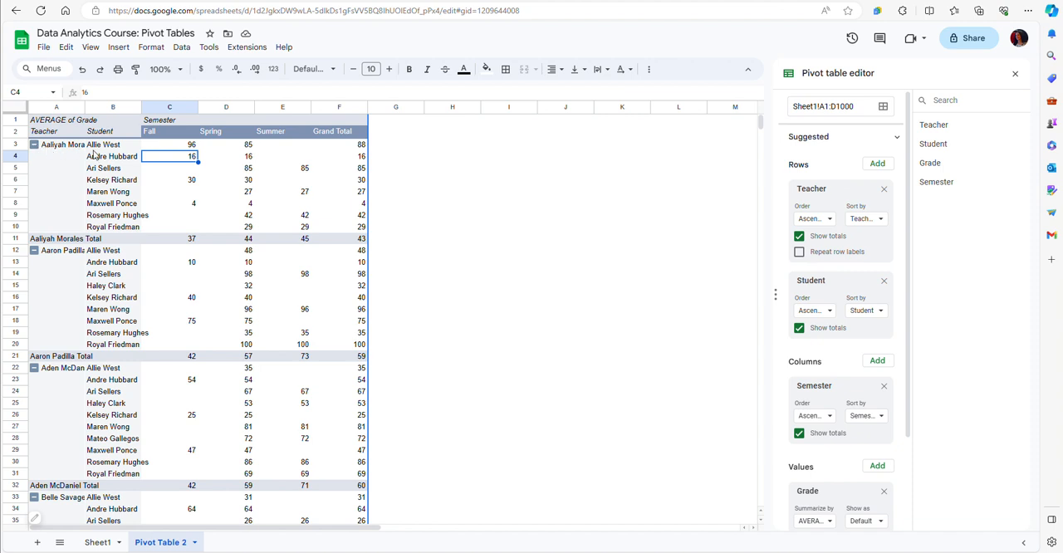
Collapse all ten teacher groups in the pivot table so only their total rows and the grand total show
click(35, 146)
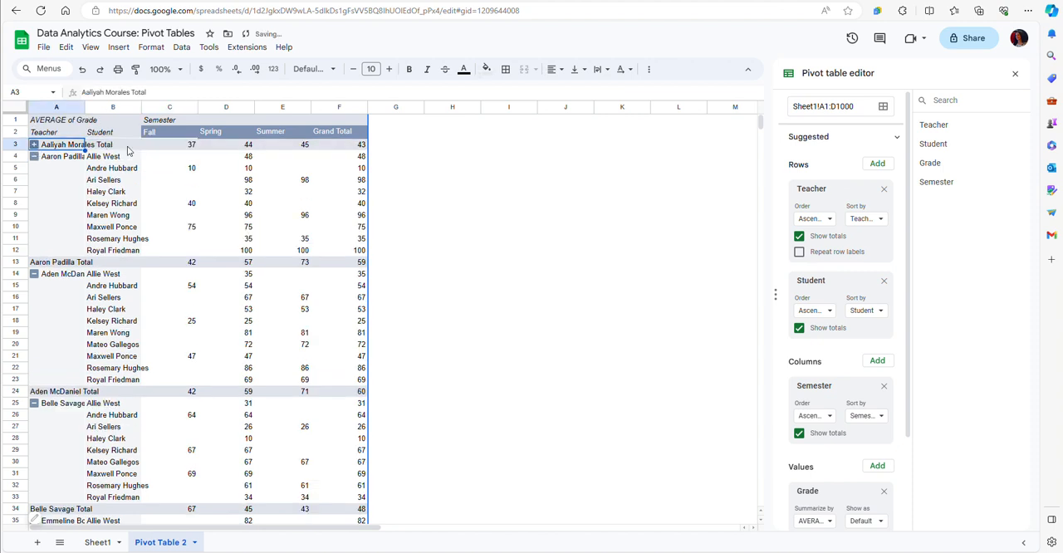
click(37, 162)
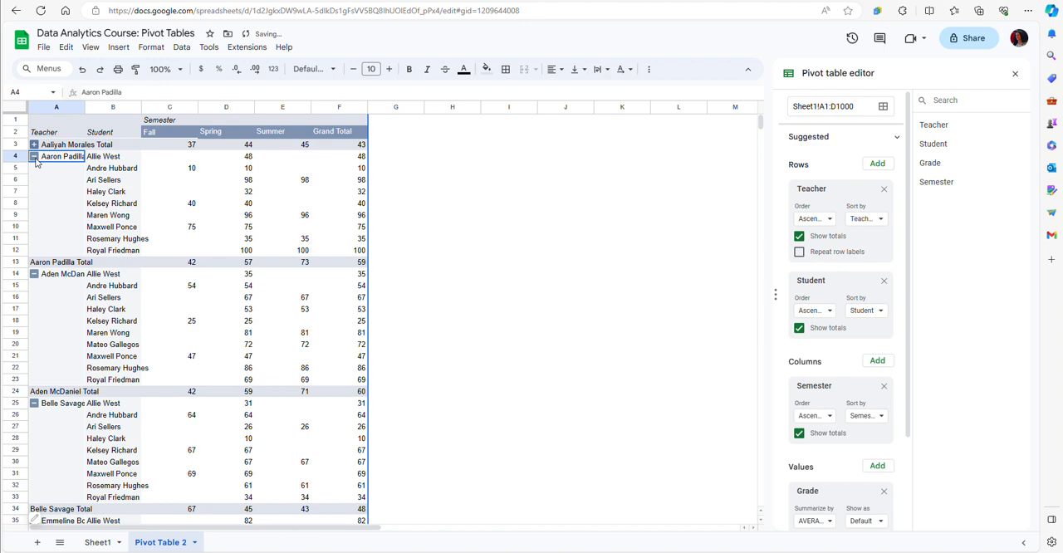
click(35, 168)
click(35, 181)
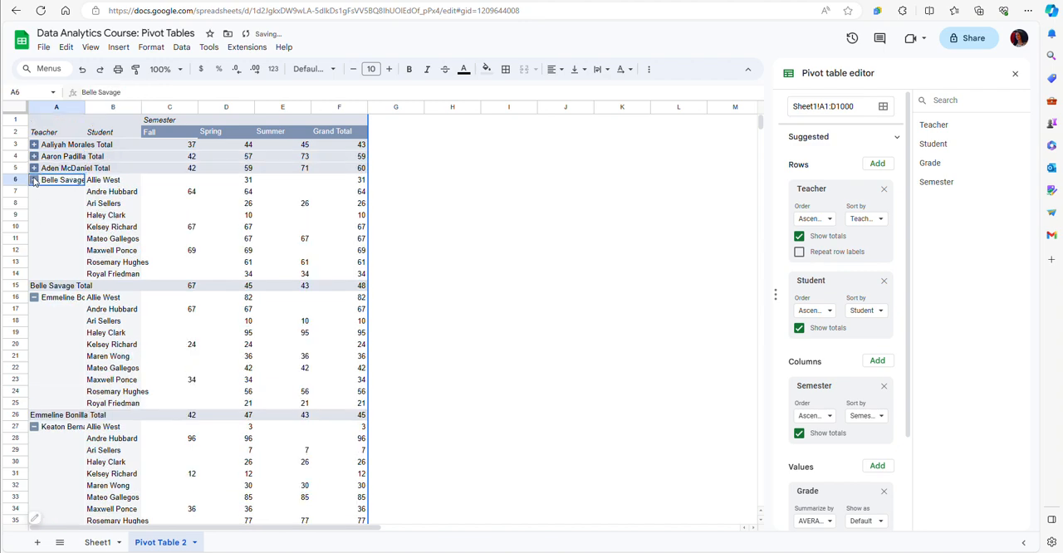
click(34, 192)
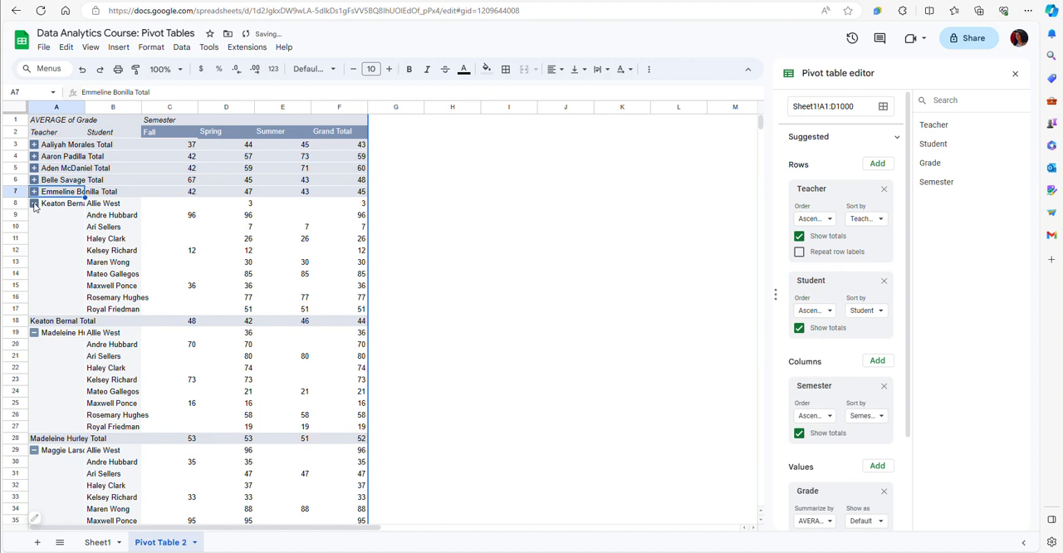
click(35, 206)
click(35, 217)
click(35, 228)
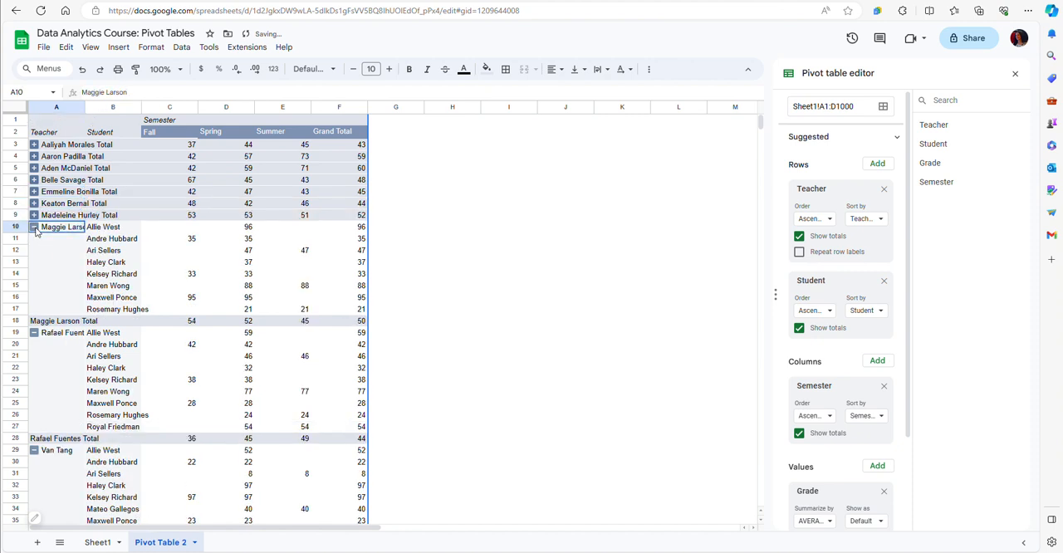
click(35, 240)
click(35, 251)
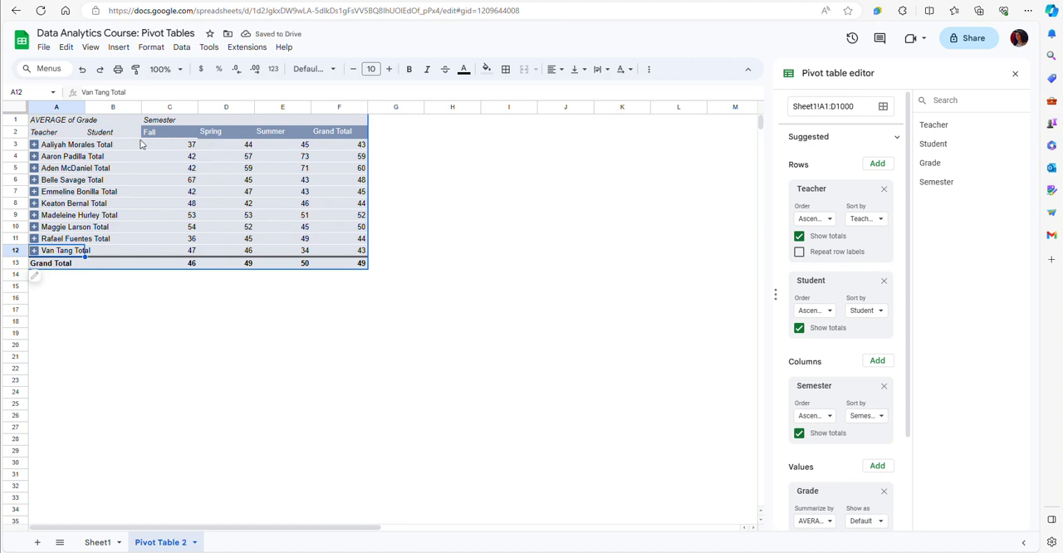
Copy the pivot range A2:F13 to H2 as values only and close the pivot table editor
drag(56, 140, 332, 263)
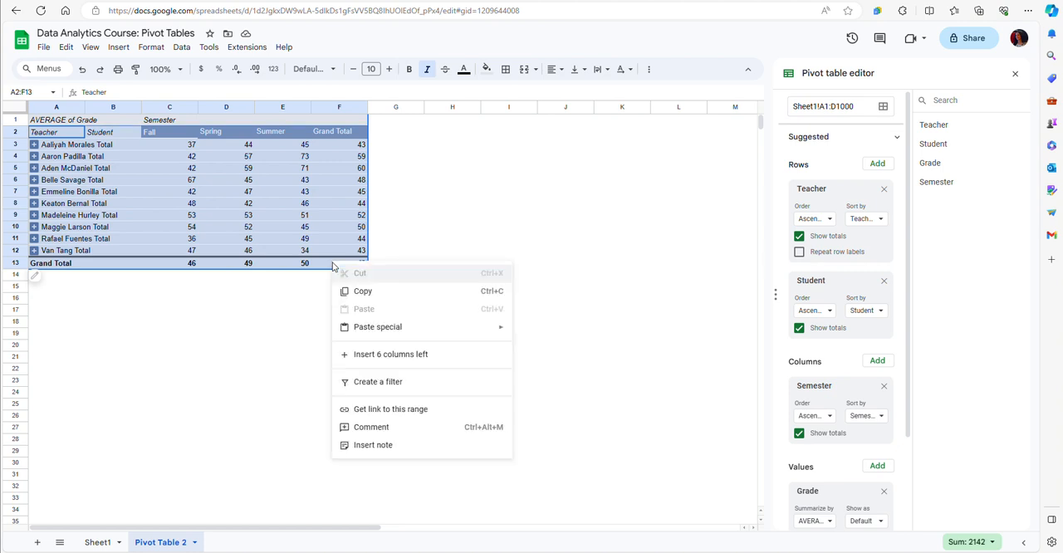
right_click(332, 262)
click(371, 292)
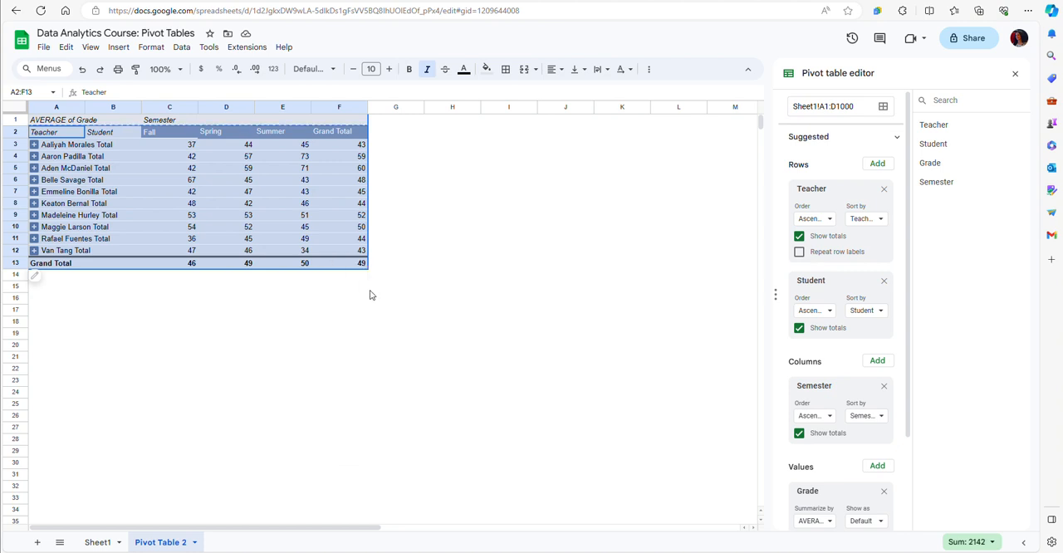
click(441, 129)
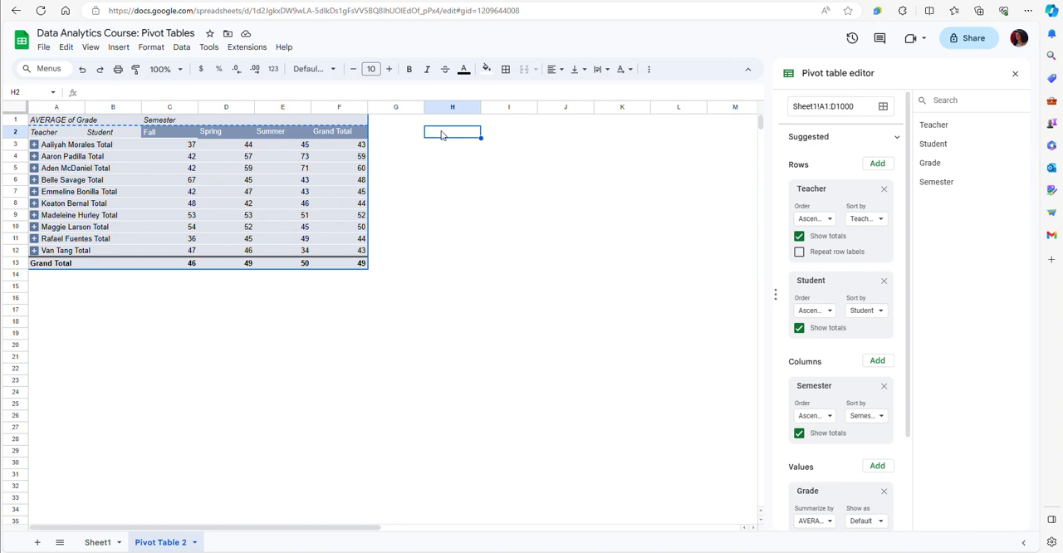
right_click(442, 134)
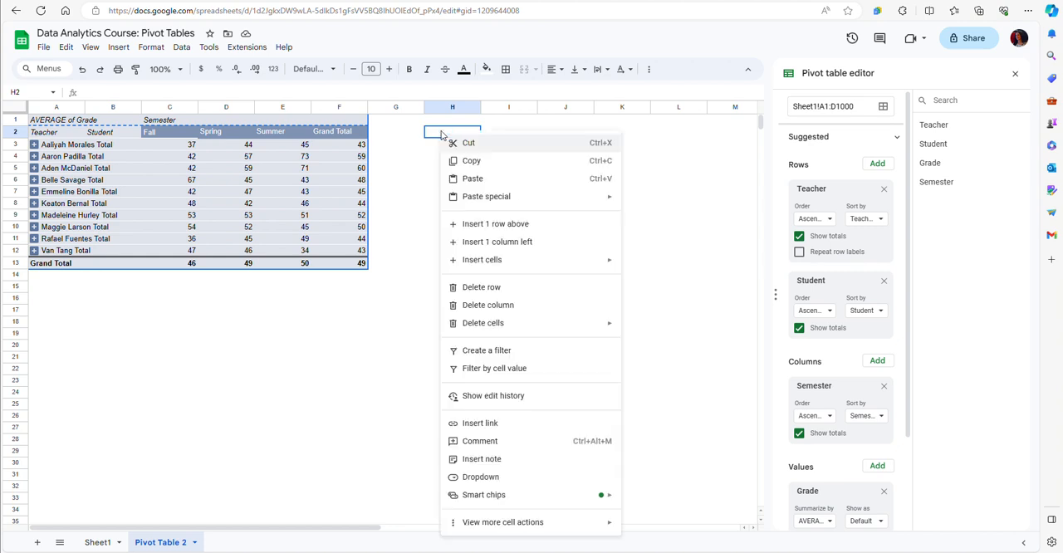
mouse_move(477, 200)
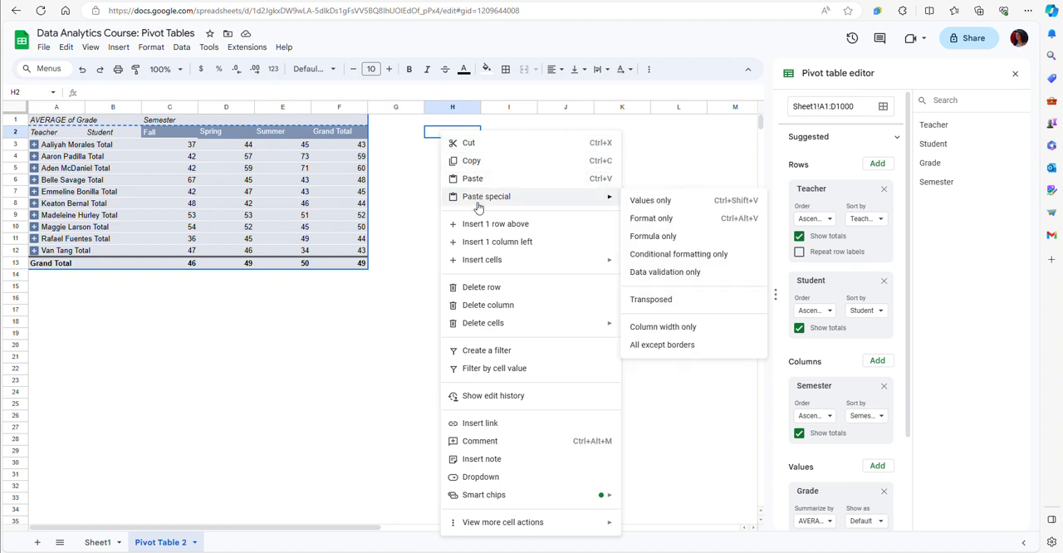
click(648, 201)
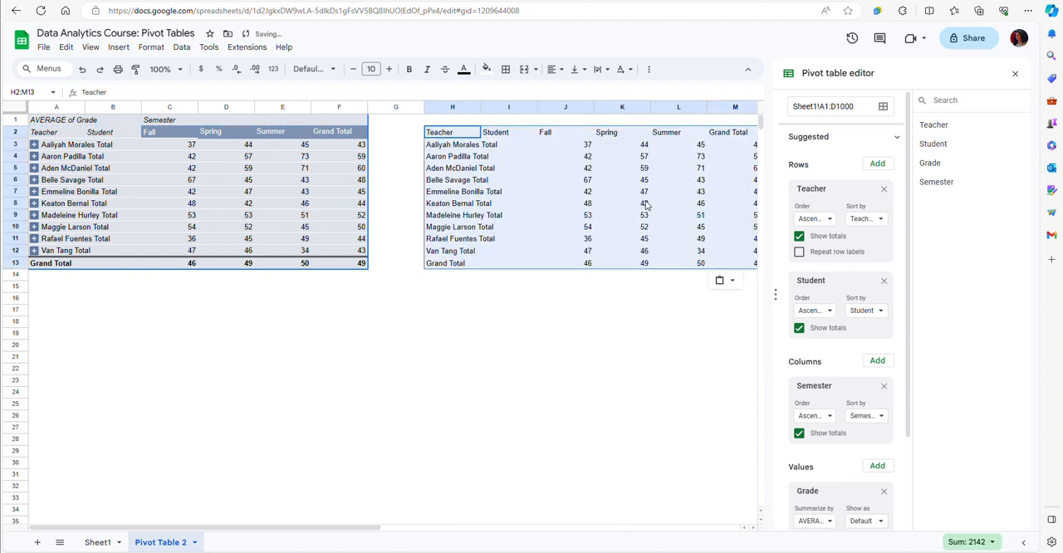
click(590, 205)
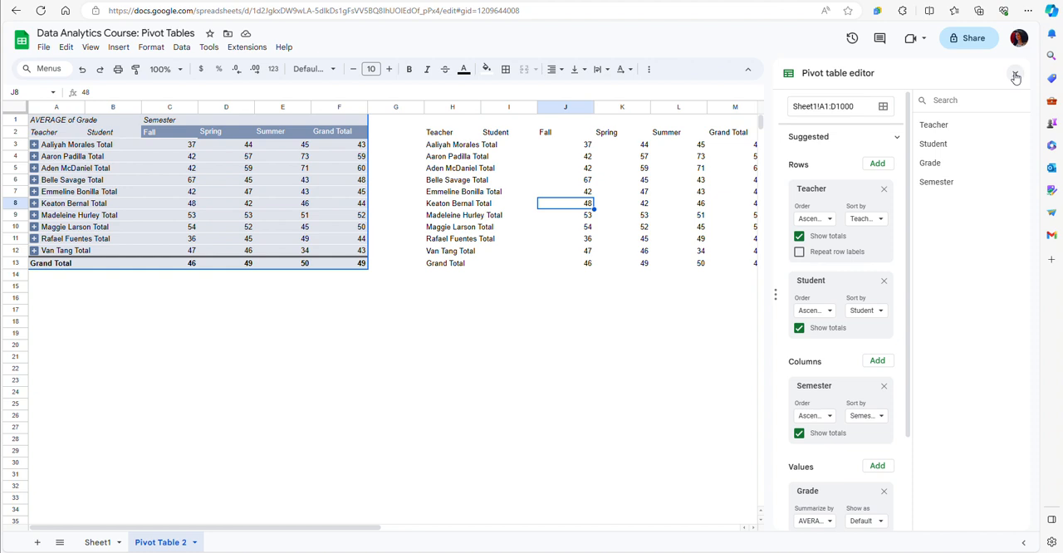
click(1015, 73)
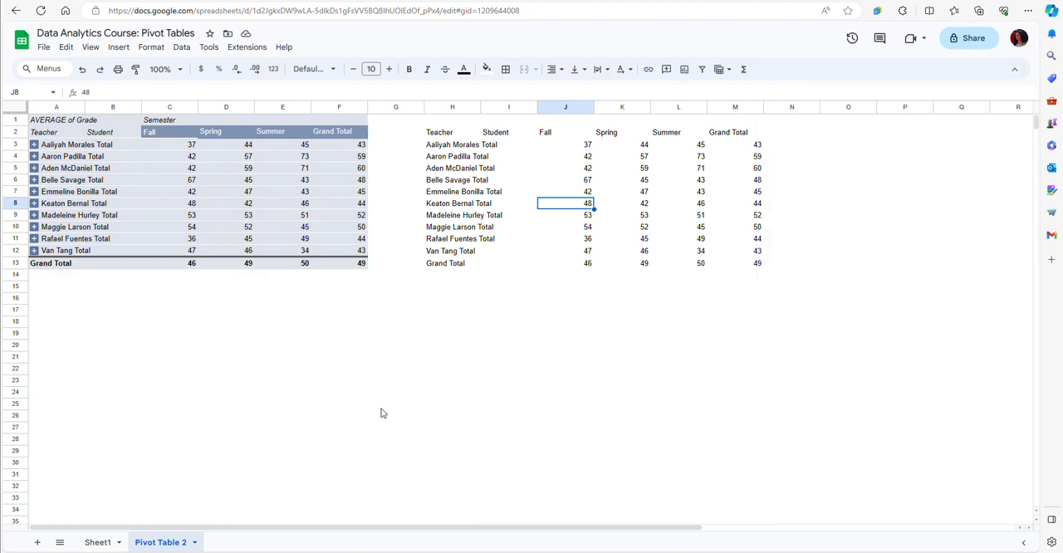